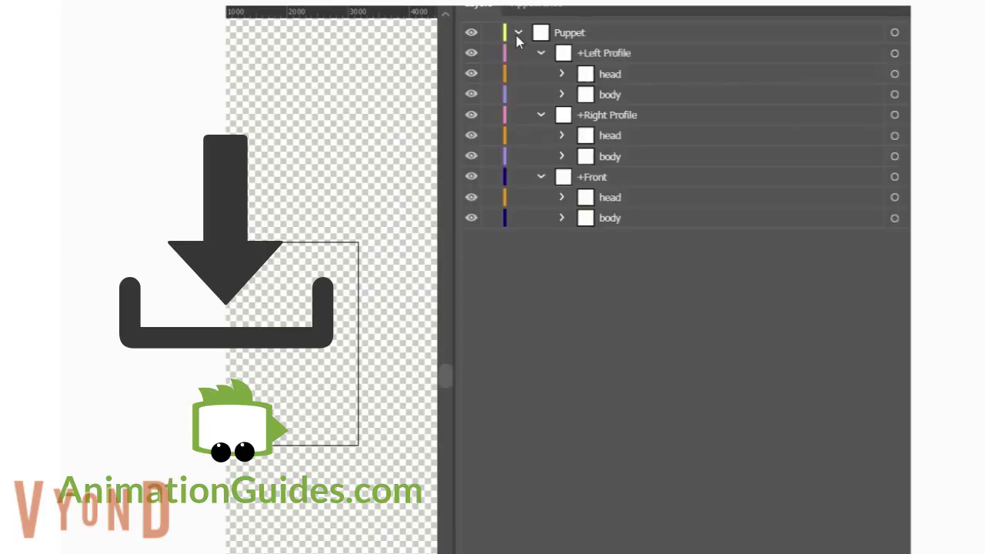
- Examine the Puppet layer hierarchy, including the profile groups and the head, body, arm and Frontal sublayers inside +Front
{"action": "left_click", "coordinate": [541, 53]}
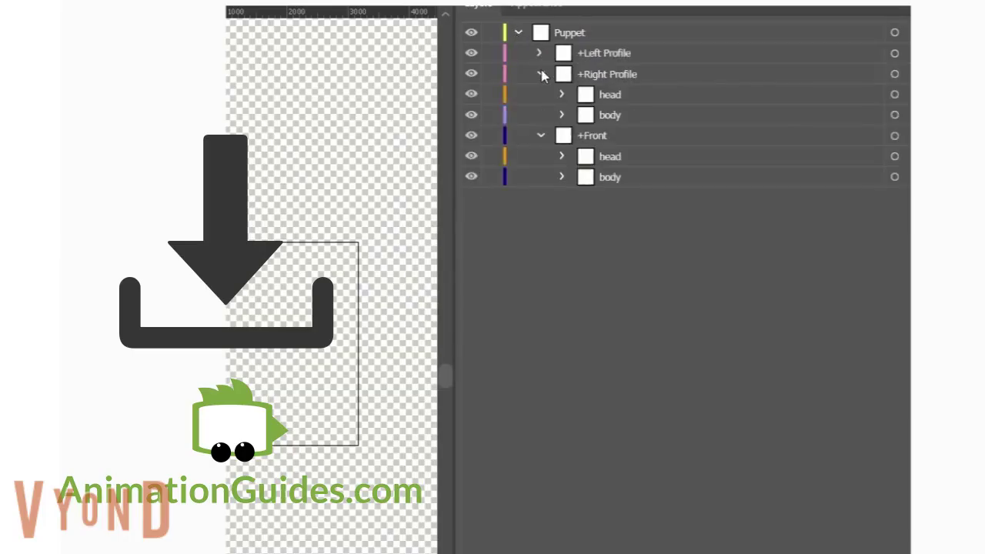
{"action": "left_click", "coordinate": [540, 75]}
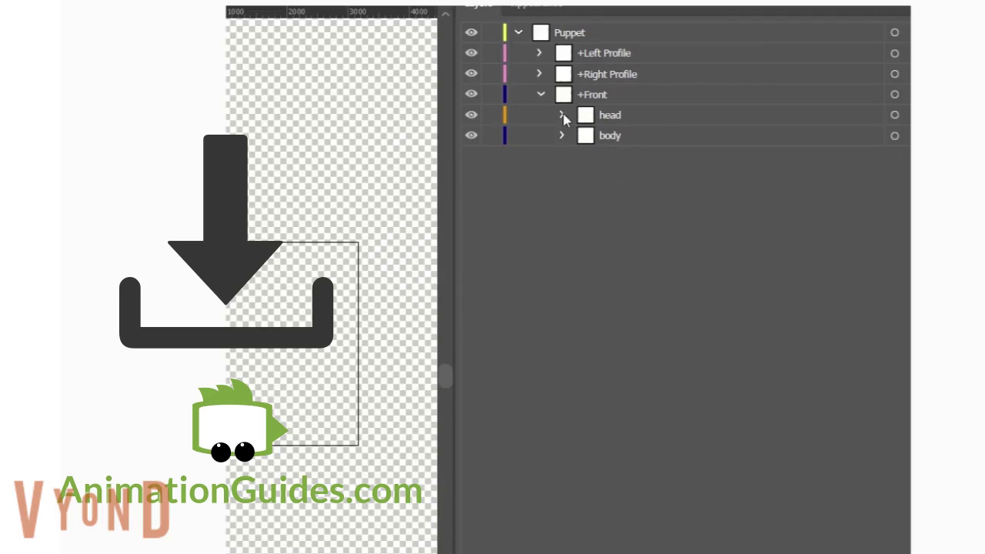
{"action": "left_click", "coordinate": [562, 115]}
{"action": "left_click", "coordinate": [563, 239]}
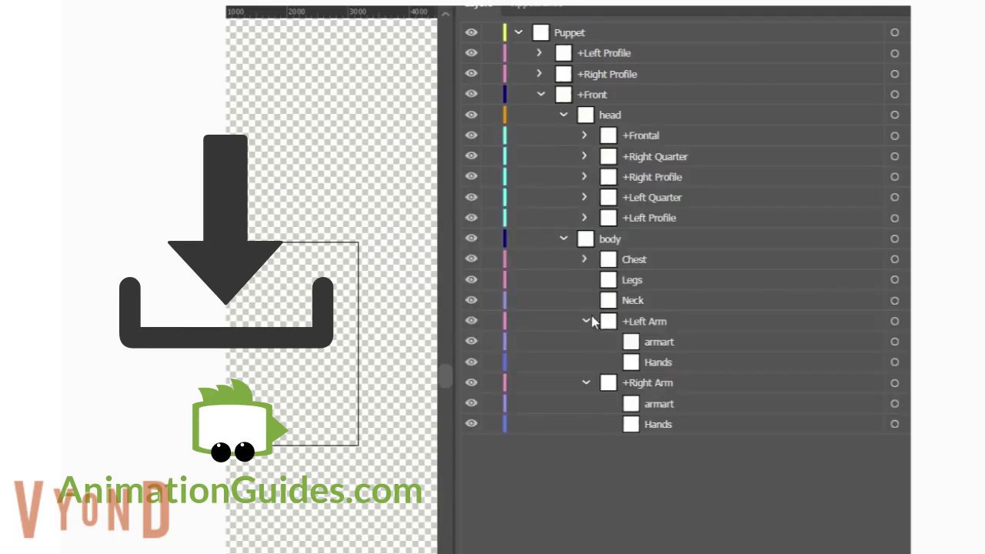
{"action": "left_click", "coordinate": [586, 321]}
{"action": "left_click", "coordinate": [586, 341]}
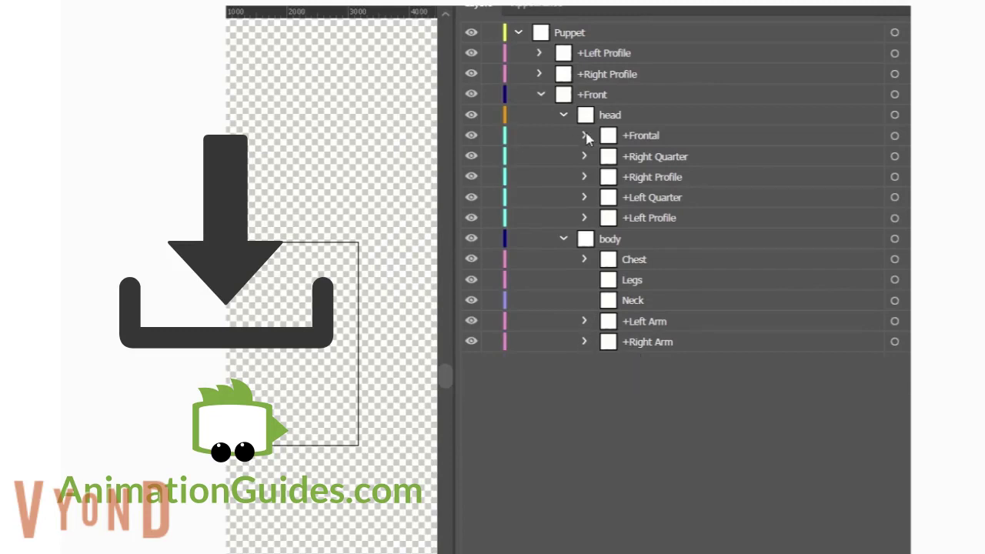
{"action": "left_click", "coordinate": [585, 136]}
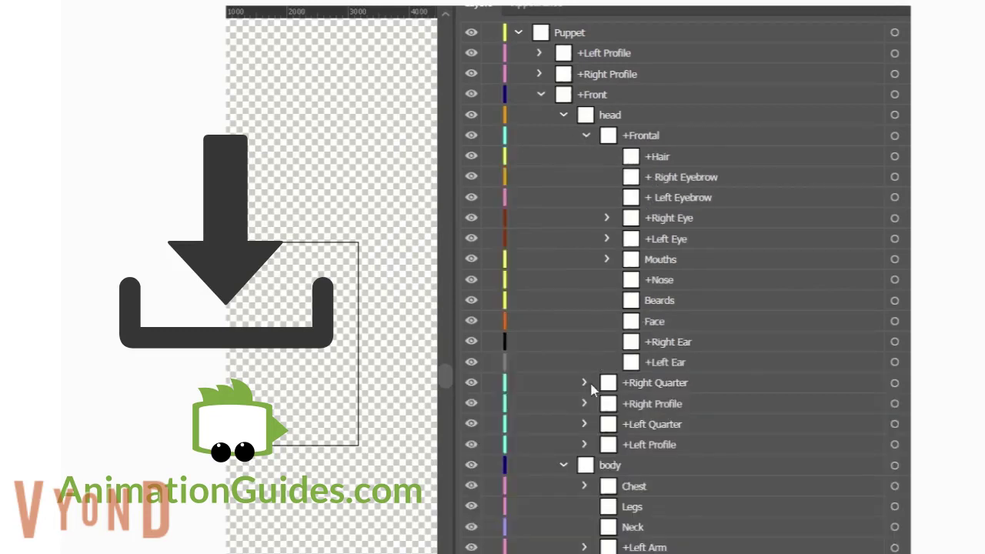
{"action": "left_click", "coordinate": [540, 95]}
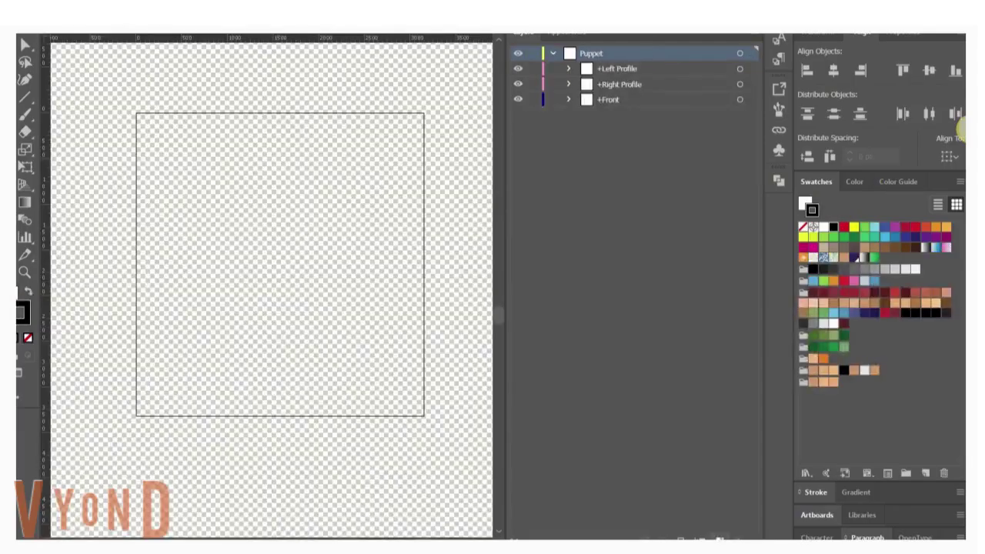
- Create a new layer above Puppet and paste the front-view character into it
{"action": "key", "text": "ctrl+l"}
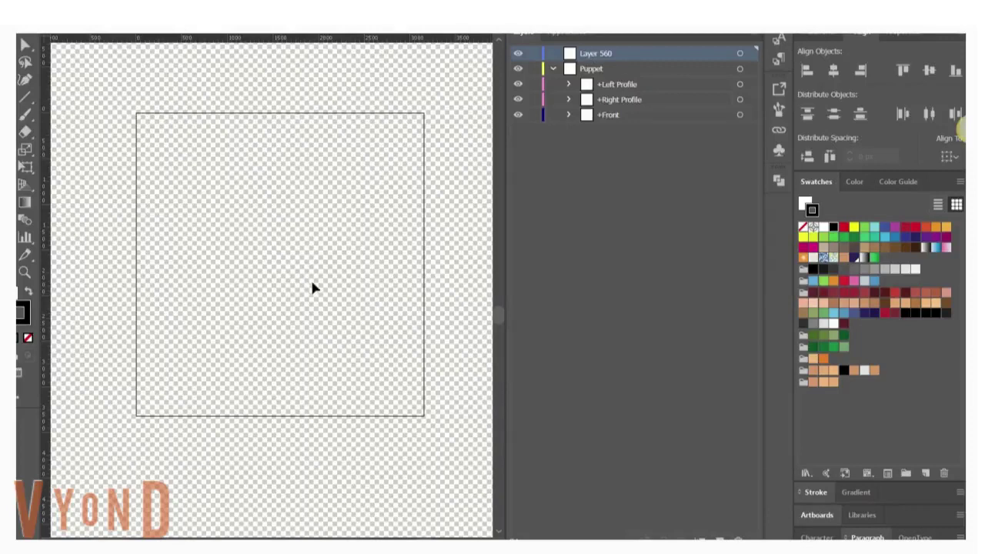
{"action": "key", "text": "ctrl+v"}
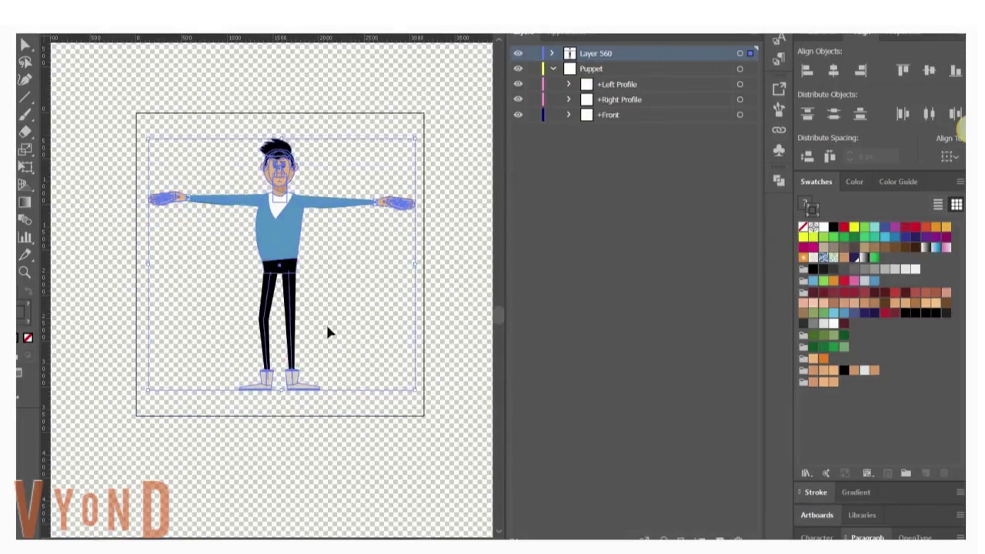
{"action": "left_click", "coordinate": [346, 423]}
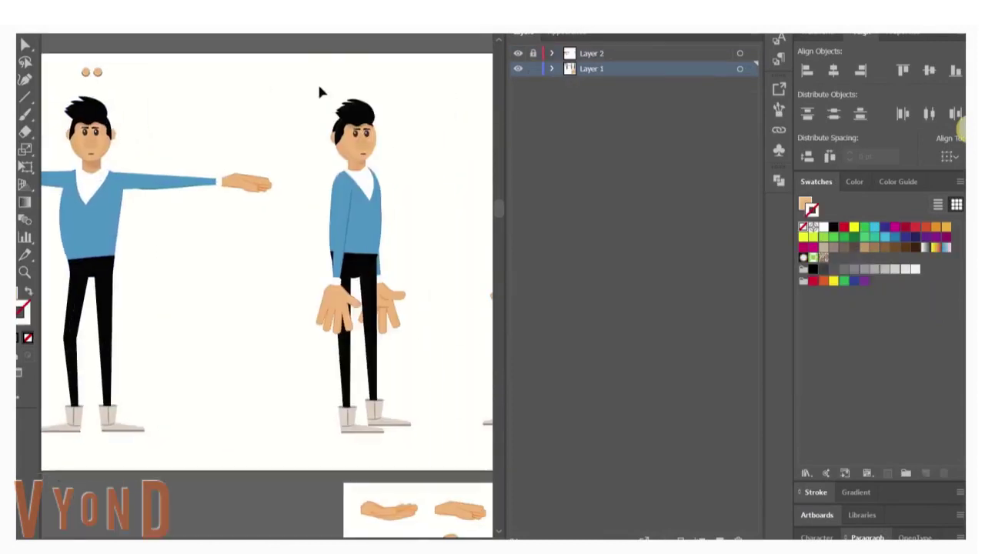
- Copy the three-quarter character beside the front view, paste it into a new layer and place it over the front-view figure
{"action": "left_click_drag", "start_coordinate": [319, 92], "coordinate": [424, 445]}
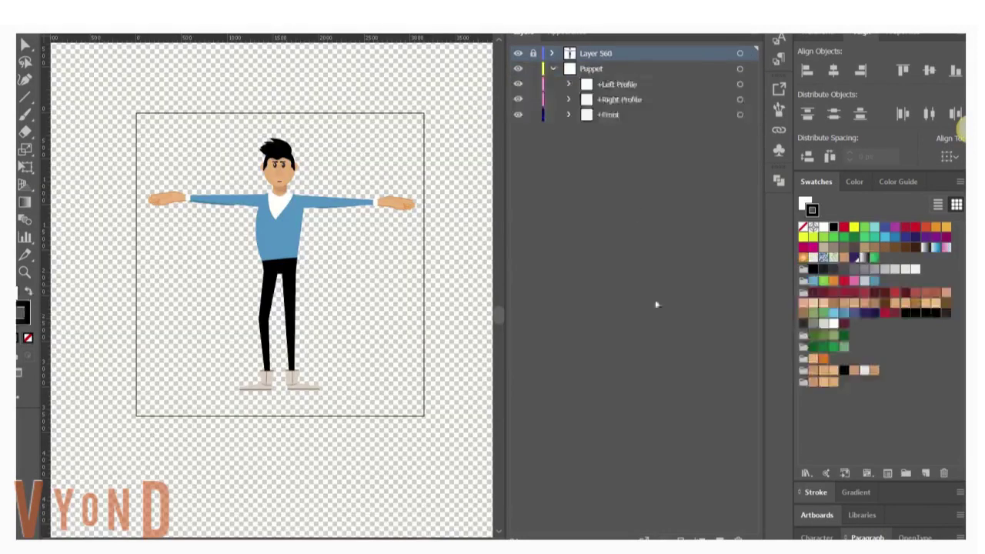
{"action": "left_click", "coordinate": [720, 539]}
{"action": "key", "text": "ctrl+v"}
{"action": "left_click_drag", "start_coordinate": [263, 261], "coordinate": [281, 233]}
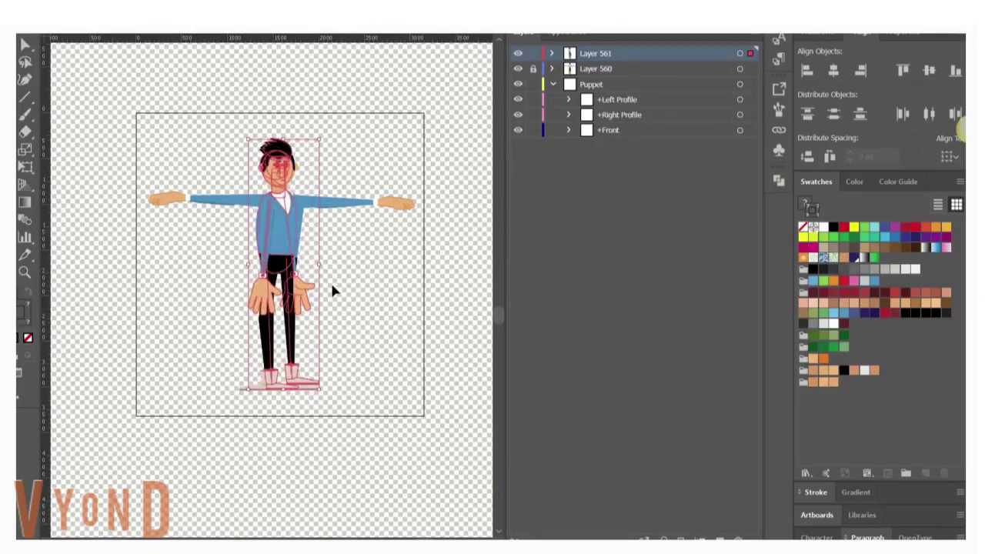
- Nudge the three-quarter figure up and sideways until its head and feet match the front-view figure, and lock its layer
{"action": "left_click", "coordinate": [278, 332], "text": "ctrl"}
{"action": "left_click", "coordinate": [257, 328], "text": "ctrl"}
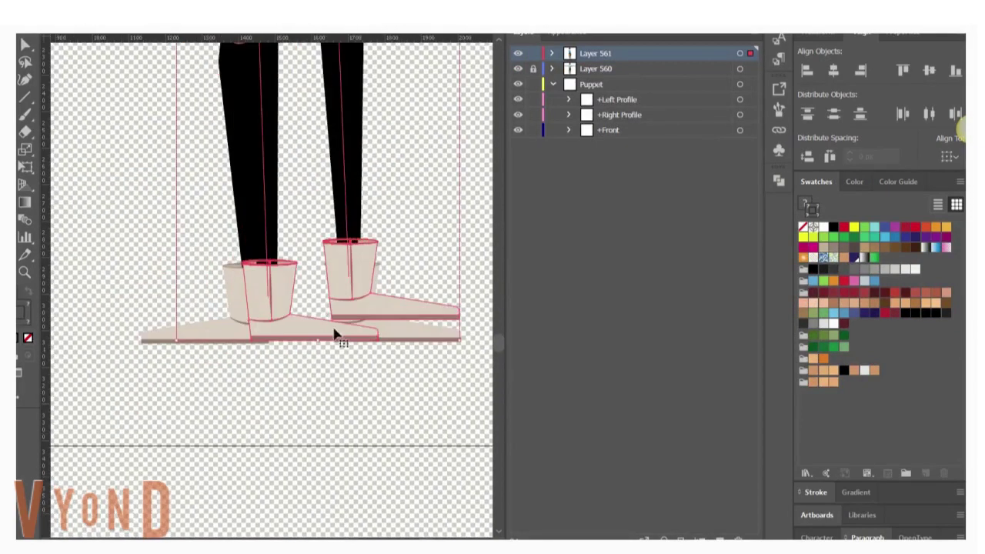
{"action": "key", "text": "ctrl+minus"}
{"action": "key", "text": "ctrl+minus"}
{"action": "left_click", "coordinate": [274, 100], "text": "ctrl"}
{"action": "left_click", "coordinate": [273, 290], "text": "ctrl"}
{"action": "left_click", "coordinate": [273, 328], "text": "ctrl"}
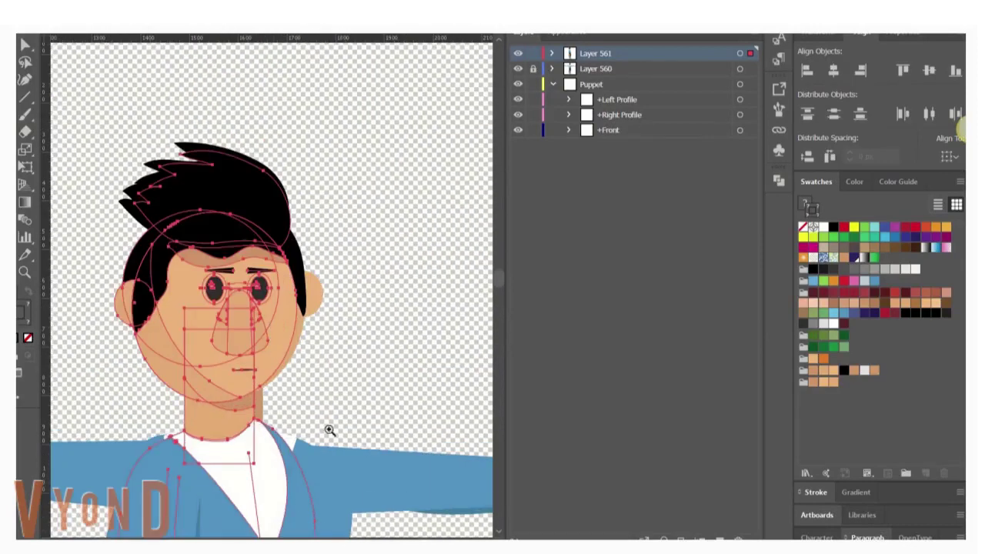
{"action": "key", "text": "Up"}
{"action": "key", "text": "Up"}
{"action": "key", "text": "Right"}
{"action": "key", "text": "Right"}
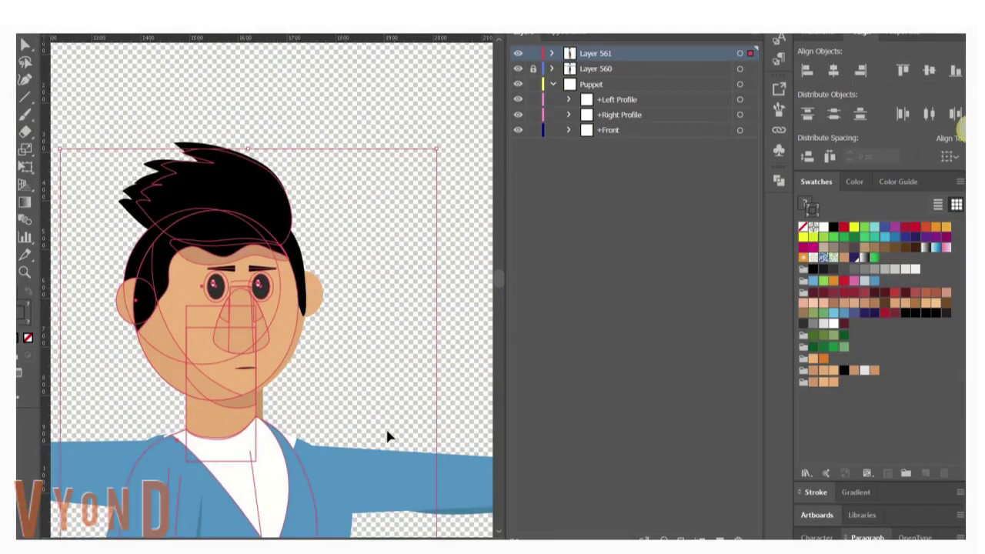
{"action": "key", "text": "Right"}
{"action": "key", "text": "Right"}
{"action": "key", "text": "Right"}
{"action": "key", "text": "Right"}
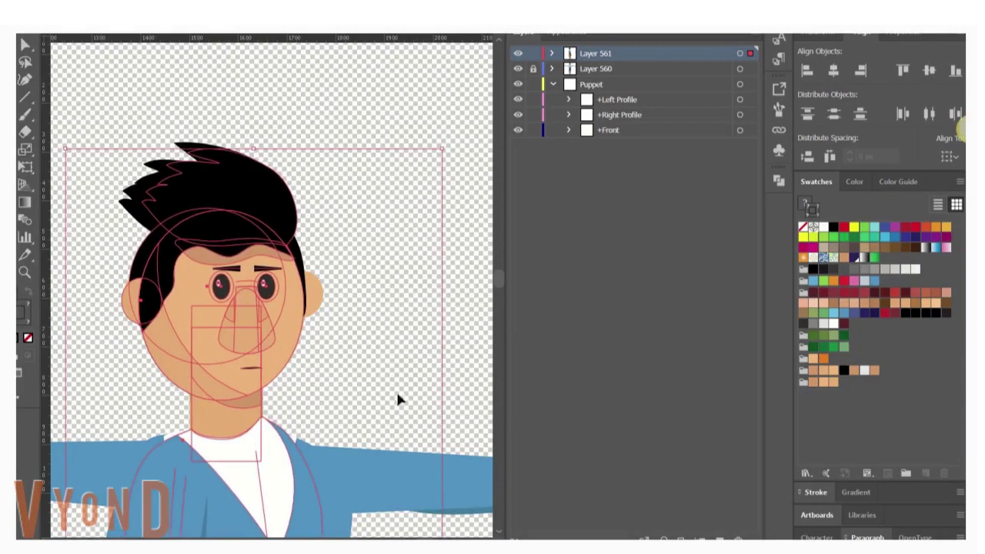
{"action": "left_click", "coordinate": [534, 53]}
- Copy the mirrored three-quarter character from Nelson without hierarchy.ai and return to the template document
{"action": "left_click", "coordinate": [499, 37]}
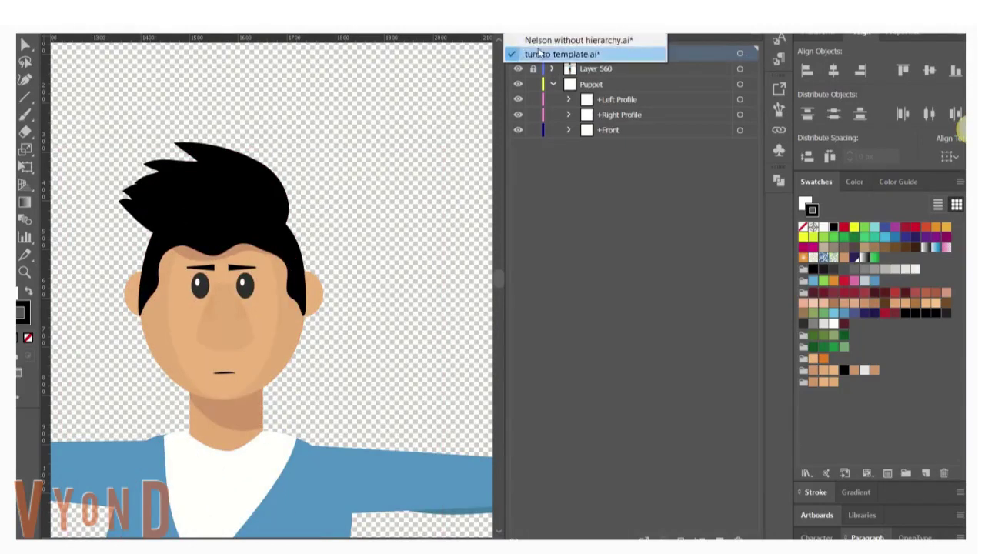
{"action": "left_click", "coordinate": [561, 51]}
{"action": "key", "text": "ctrl+minus"}
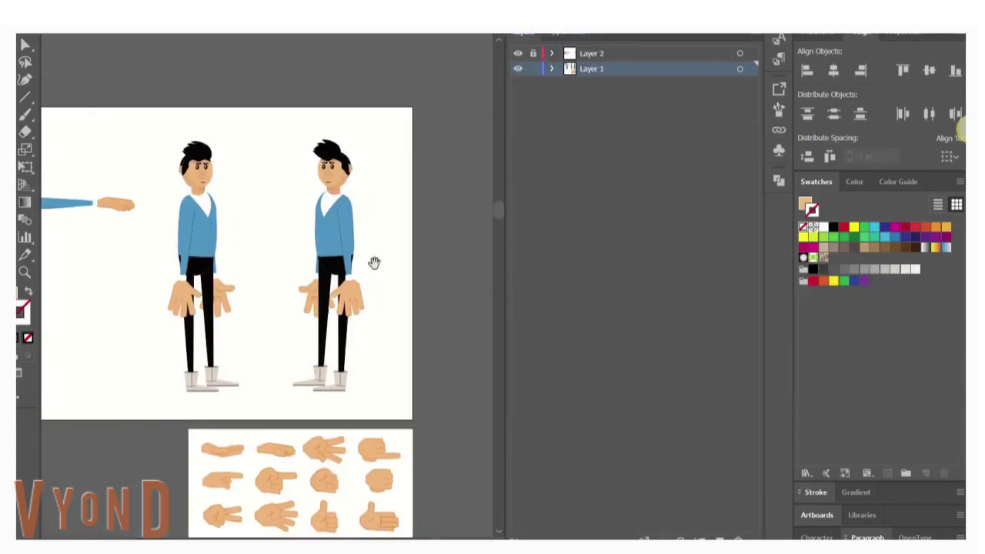
{"action": "left_click_drag", "start_coordinate": [292, 140], "coordinate": [387, 395]}
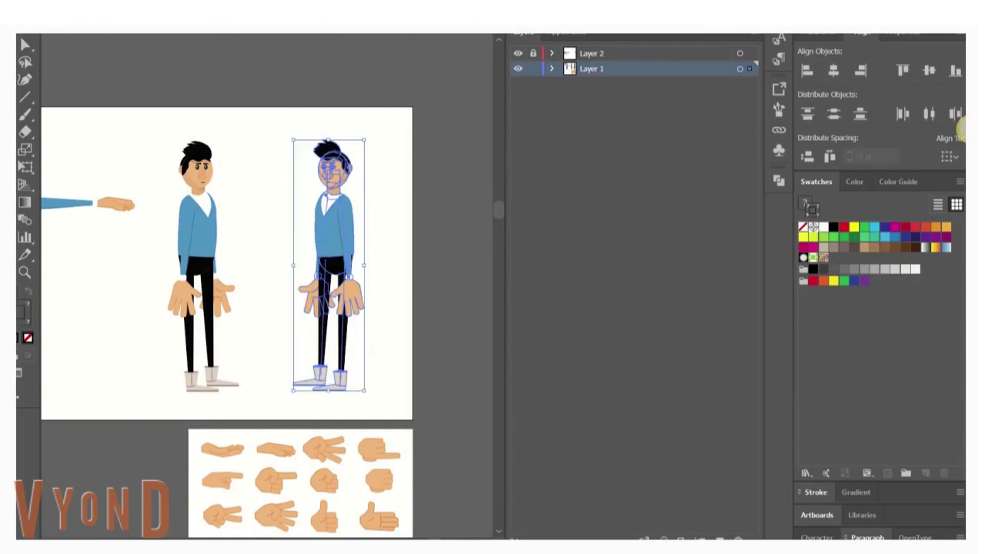
{"action": "left_click", "coordinate": [294, 34]}
{"action": "left_click", "coordinate": [404, 35]}
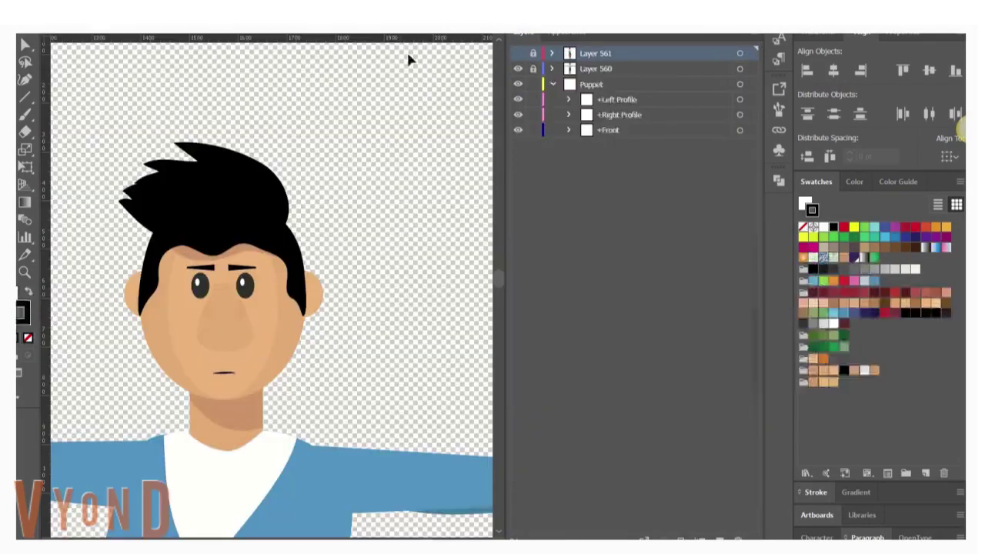
{"action": "key", "text": "ctrl+Tab"}
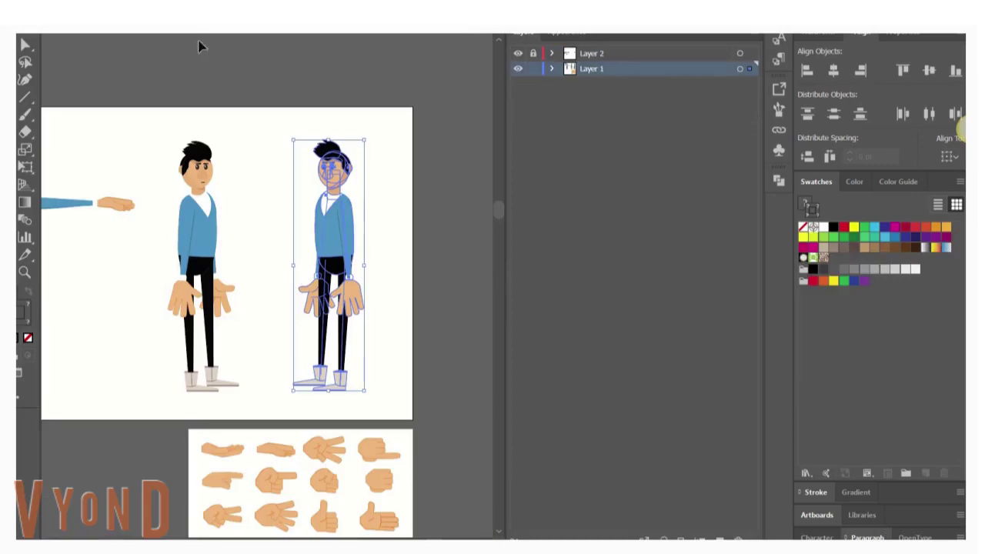
{"action": "left_click", "coordinate": [404, 34]}
- Paste the mirrored character into a new layer above Layer 561 and position it over the front-view figure
{"action": "left_click_drag", "start_coordinate": [448, 195], "coordinate": [309, 150]}
{"action": "key", "text": "ctrl+v"}
{"action": "left_click", "coordinate": [618, 284]}
{"action": "left_click", "coordinate": [720, 539]}
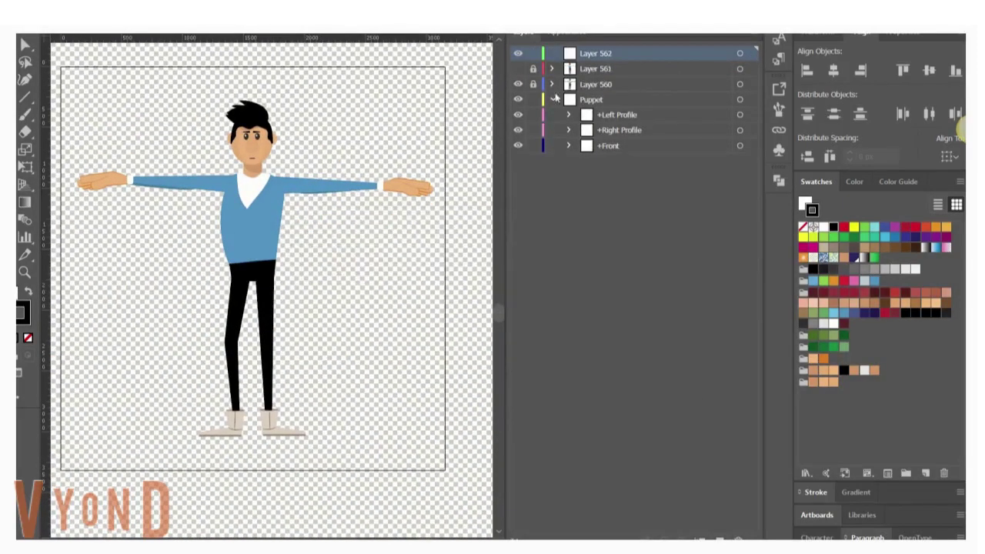
{"action": "key", "text": "ctrl+v"}
{"action": "left_click_drag", "start_coordinate": [284, 291], "coordinate": [230, 243]}
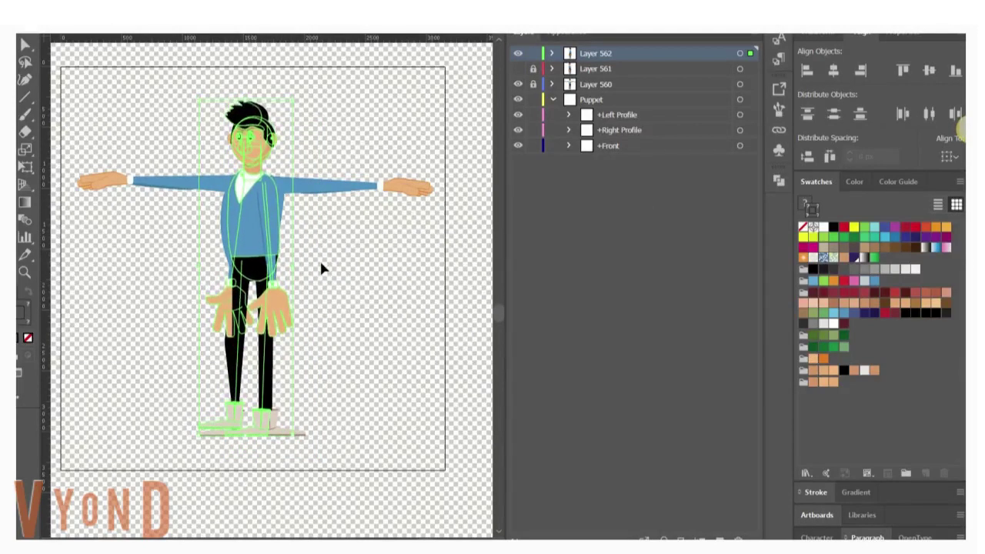
- Check the mirrored figure's alignment around the head and torso, and lock and hide its layer
{"action": "key", "text": "ctrl+space"}
{"action": "left_click_drag", "start_coordinate": [238, 197], "coordinate": [300, 283]}
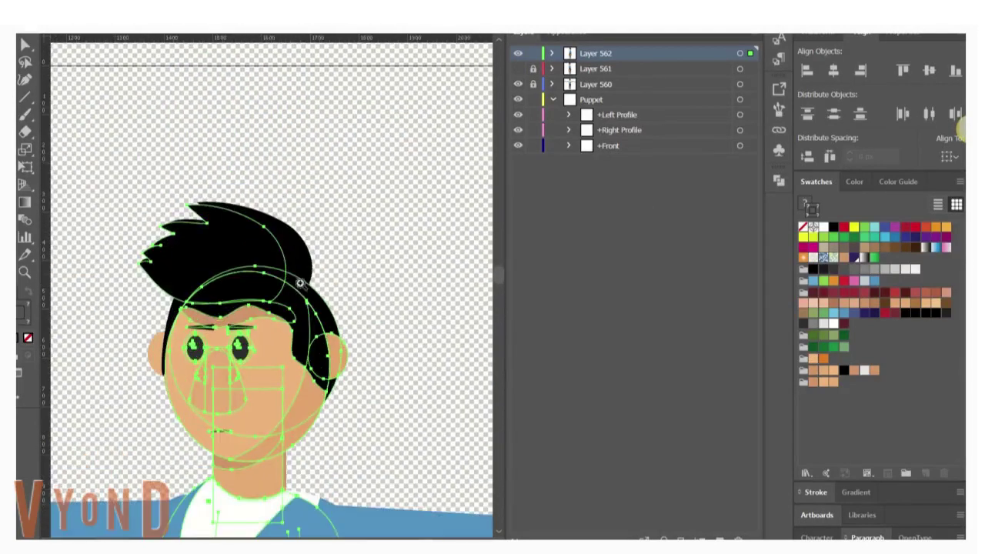
{"action": "key", "text": "ctrl+minus"}
{"action": "key", "text": "ctrl+minus"}
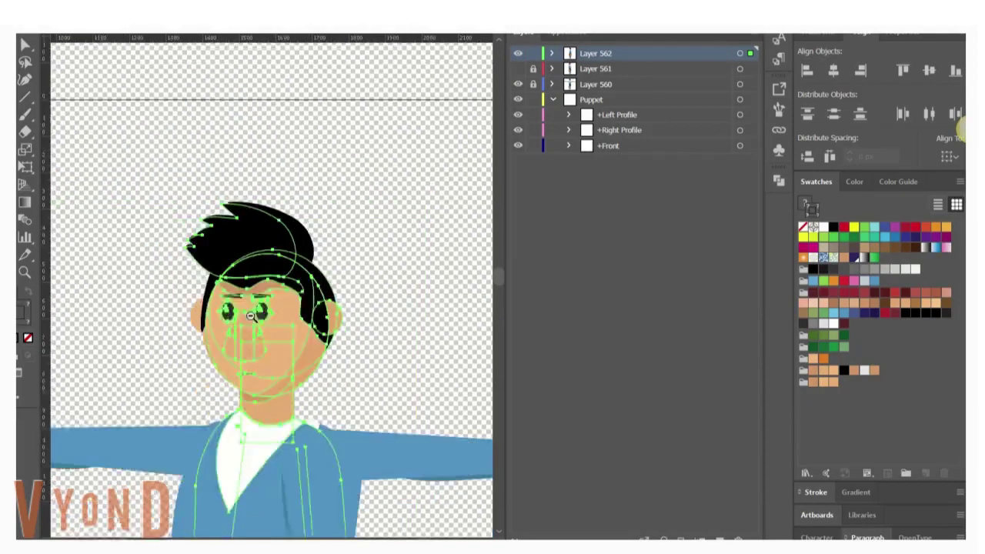
{"action": "left_click_drag", "start_coordinate": [213, 439], "coordinate": [216, 269]}
{"action": "left_click", "coordinate": [533, 53]}
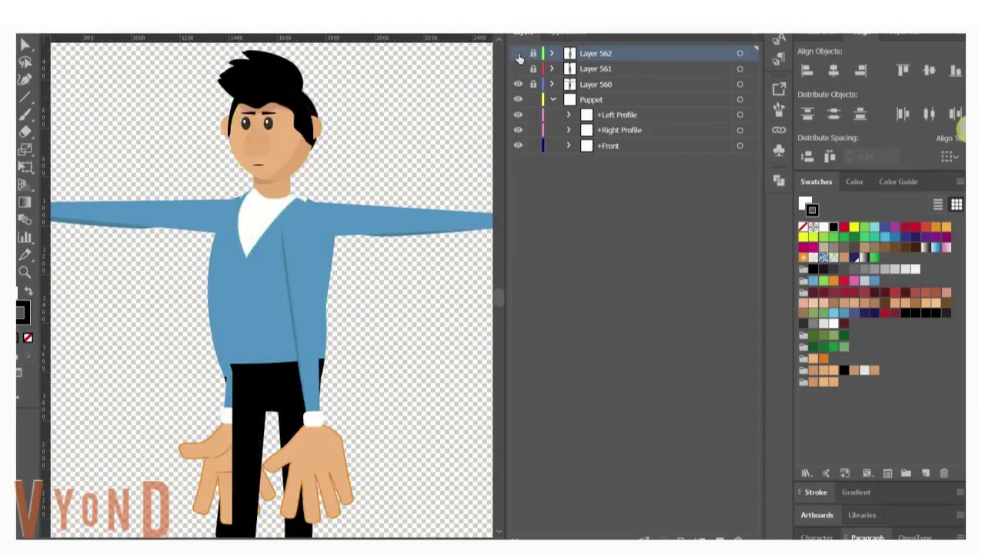
{"action": "left_click", "coordinate": [518, 53]}
- Show the three-quarter figure on Layer 561 and select its artwork to check it against the front view
{"action": "left_click", "coordinate": [518, 68]}
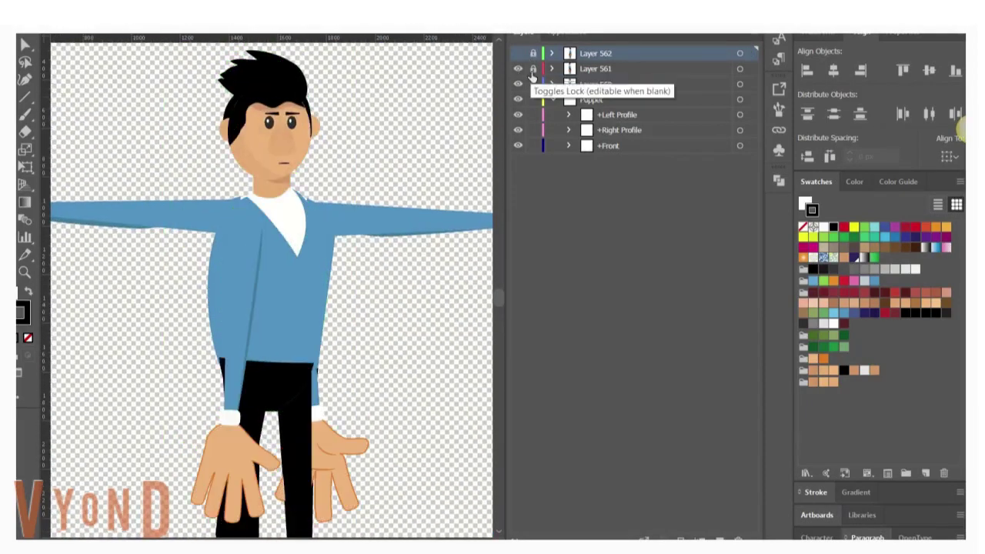
{"action": "left_click", "coordinate": [740, 69]}
{"action": "scroll", "coordinate": [191, 321], "scroll_direction": "down", "scroll_amount": 2, "text": "alt"}
{"action": "scroll", "coordinate": [191, 321], "scroll_direction": "down", "scroll_amount": 4}
{"action": "scroll", "coordinate": [192, 321], "scroll_direction": "up", "scroll_amount": 4}
{"action": "scroll", "coordinate": [285, 242], "scroll_direction": "up", "scroll_amount": 2, "text": "alt"}
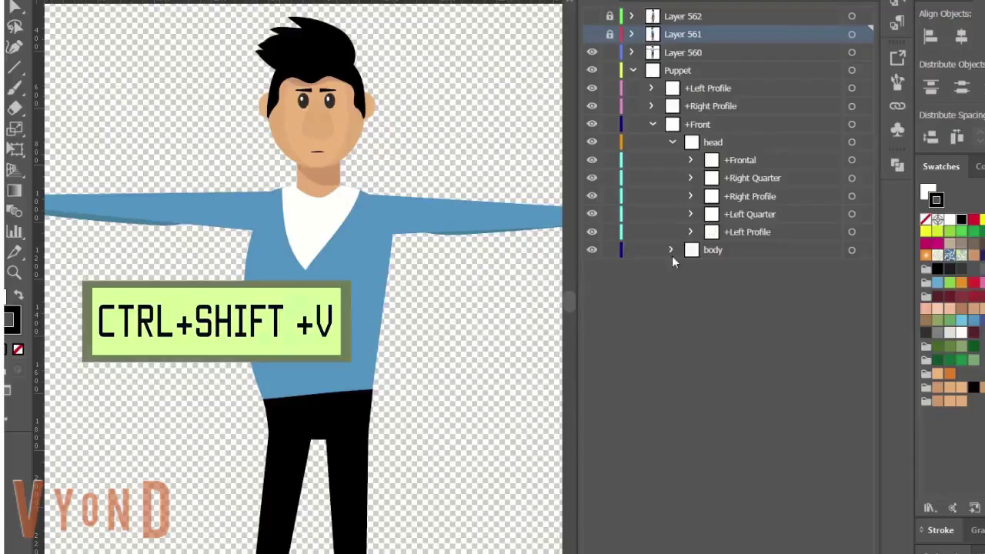
- Move the front-view figure's top hair shape from Layer 560 into the +Hair sublayer of +Frontal, keeping its position
{"action": "left_click", "coordinate": [303, 44]}
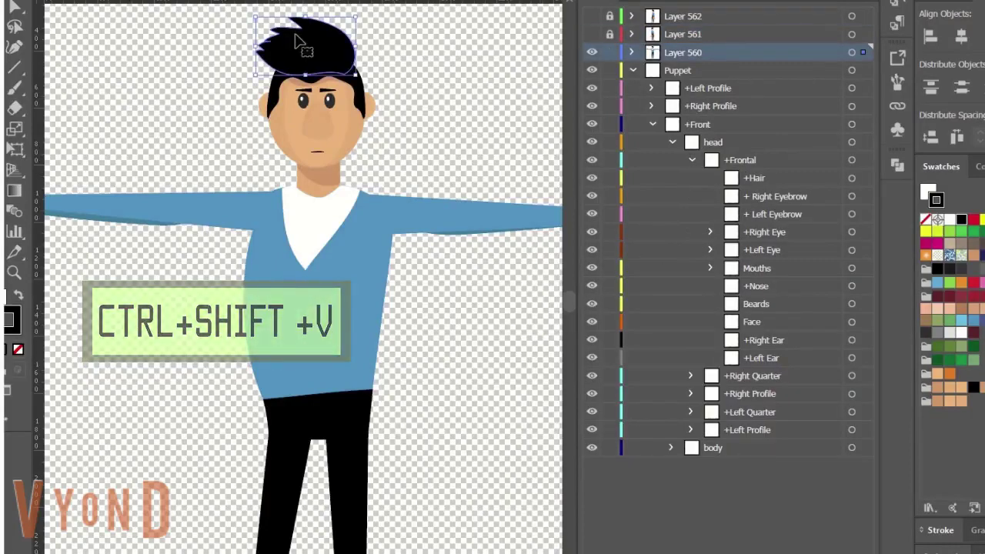
{"action": "key", "text": "ctrl+x"}
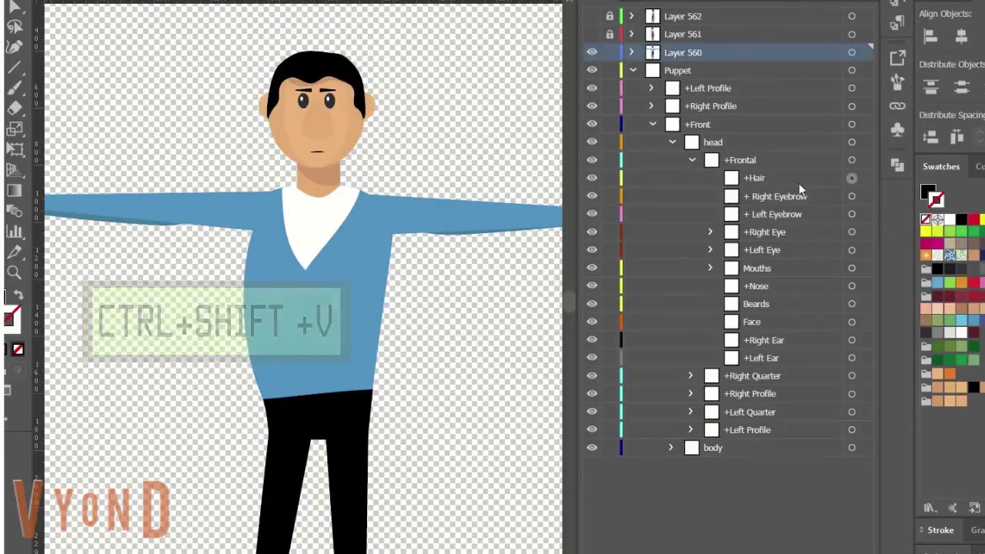
{"action": "left_click", "coordinate": [795, 182]}
{"action": "key", "text": "ctrl+shift+v"}
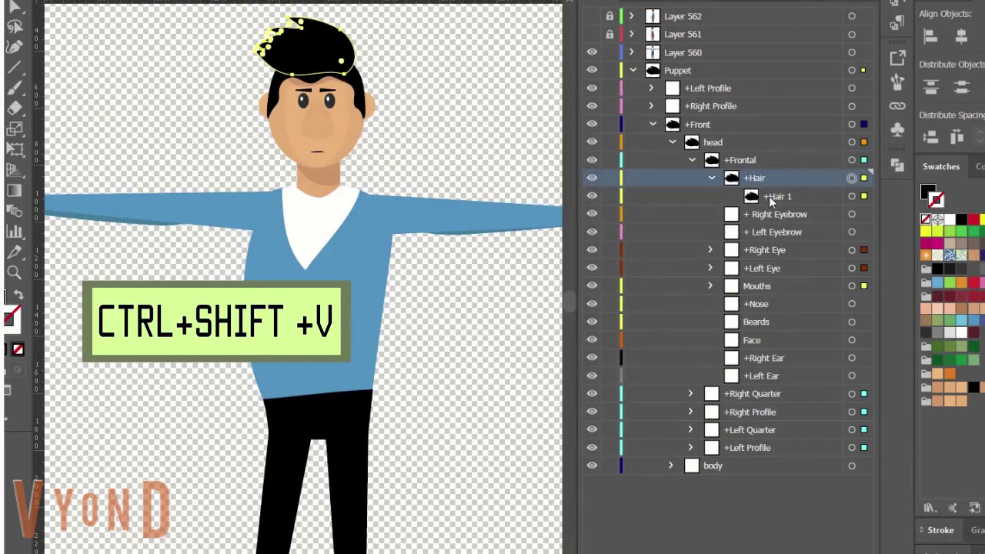
- Move the front-view face artwork from Layer 560 into the Face sublayer of +Frontal, keeping its position
{"action": "left_click", "coordinate": [366, 96]}
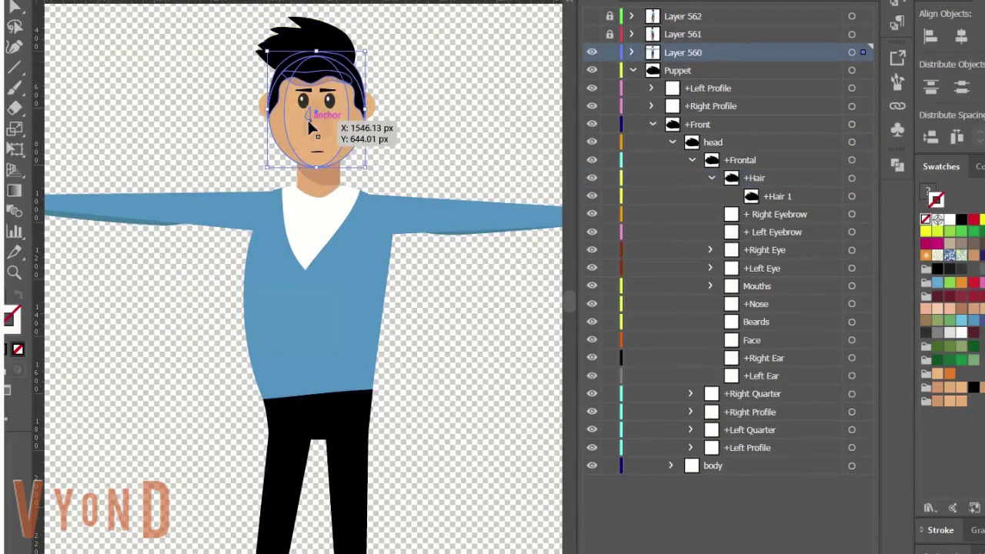
{"action": "key", "text": "a"}
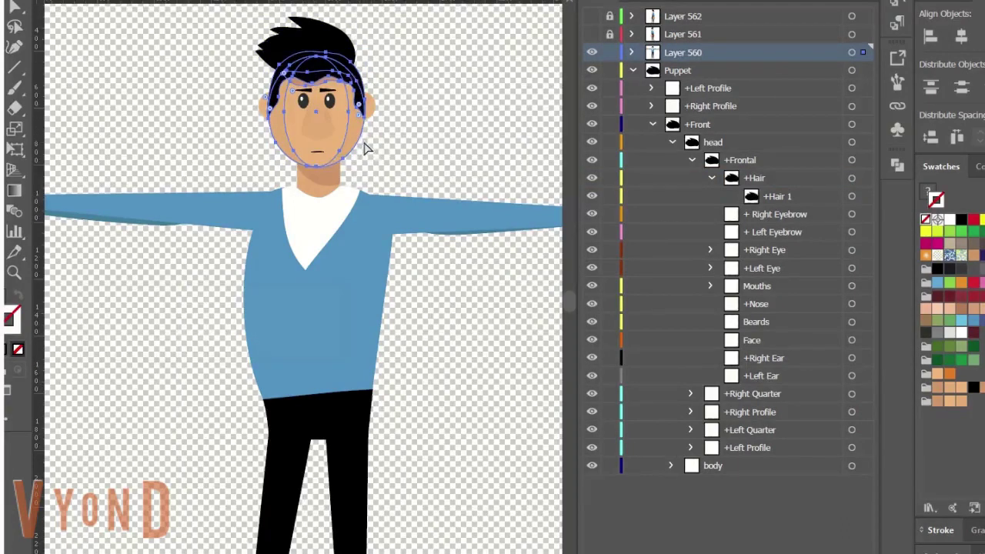
{"action": "key", "text": "ctrl+x"}
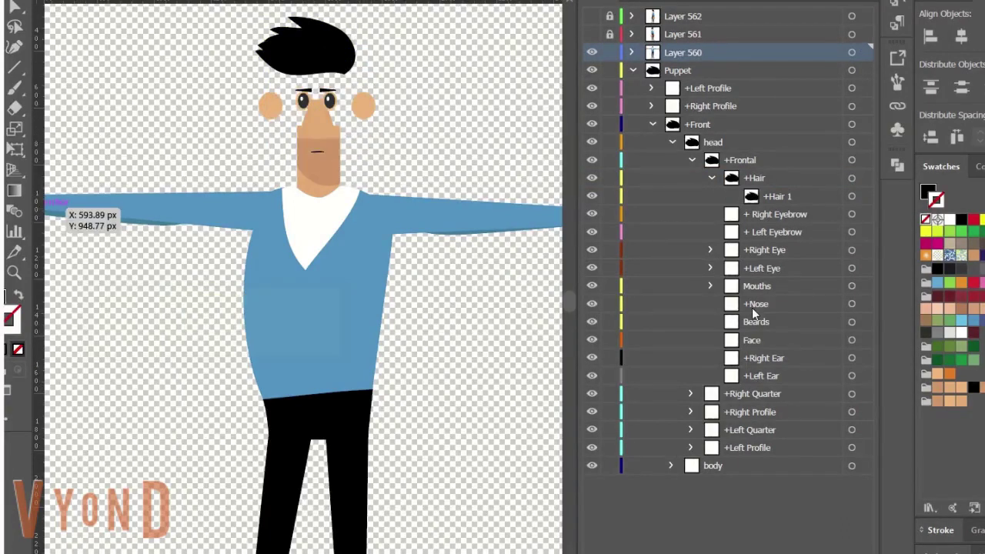
{"action": "left_click", "coordinate": [749, 340]}
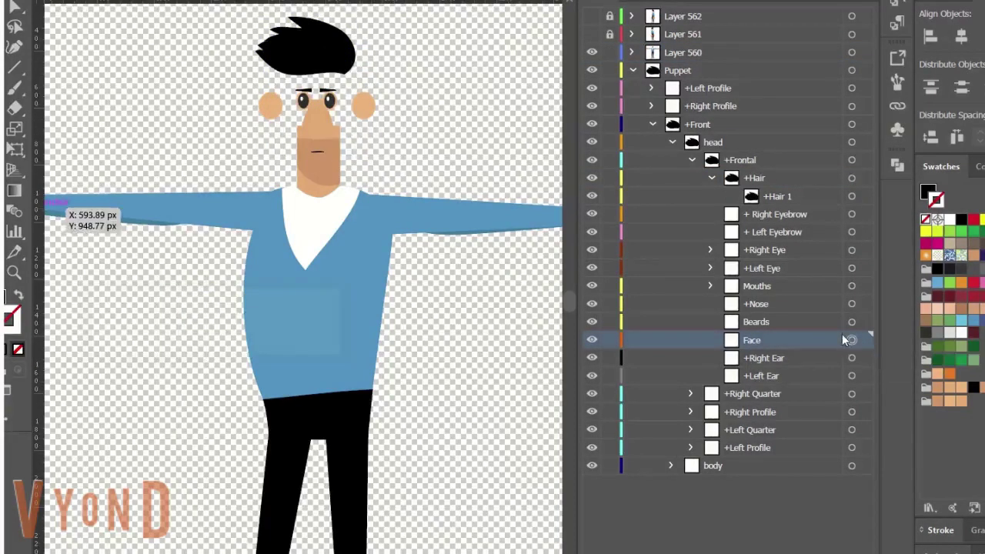
{"action": "key", "text": "ctrl+shift+v"}
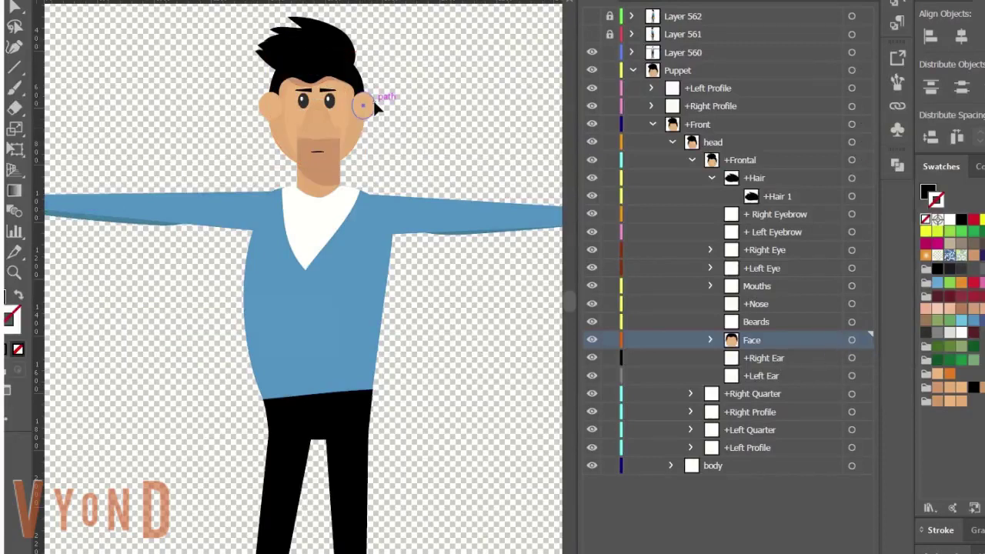
- Move the ear beside the short hair side from Layer 560 into the +Left Ear sublayer of +Frontal, keeping its position
{"action": "left_click", "coordinate": [374, 103]}
{"action": "key", "text": "ctrl+x"}
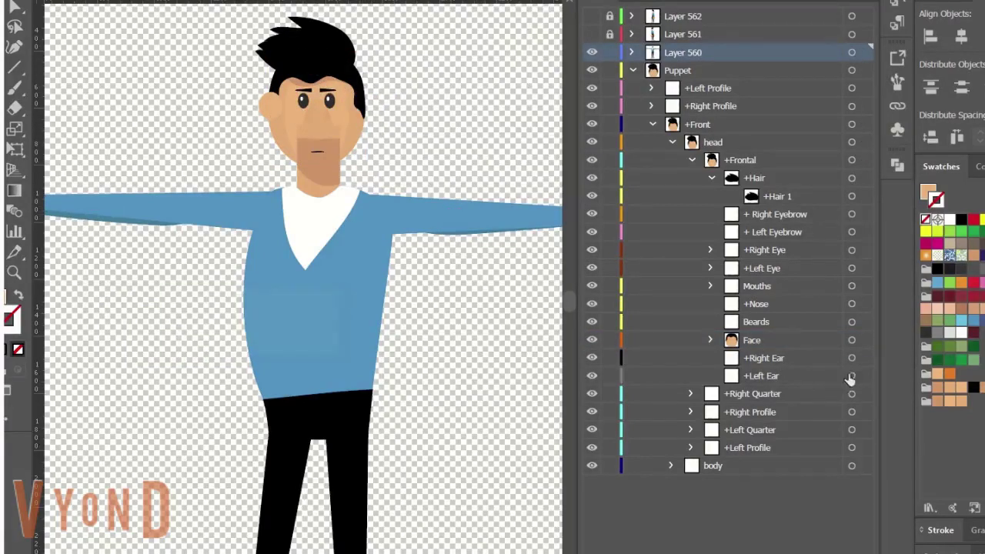
{"action": "left_click", "coordinate": [793, 374]}
{"action": "key", "text": "ctrl+shift+v"}
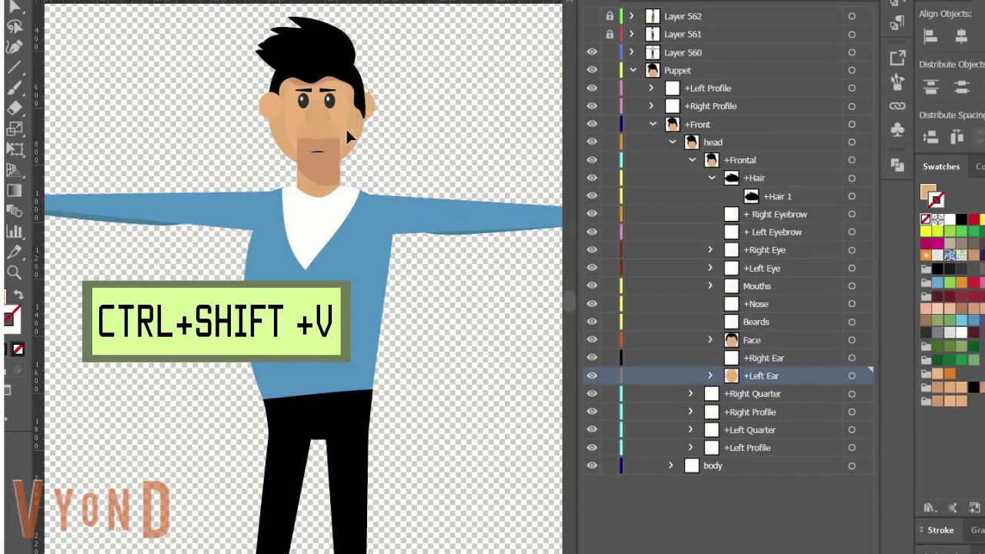
- Move the front-view figure's other ear from Layer 560 into the +Right Ear sublayer of +Frontal, keeping its position
{"action": "left_click", "coordinate": [277, 106]}
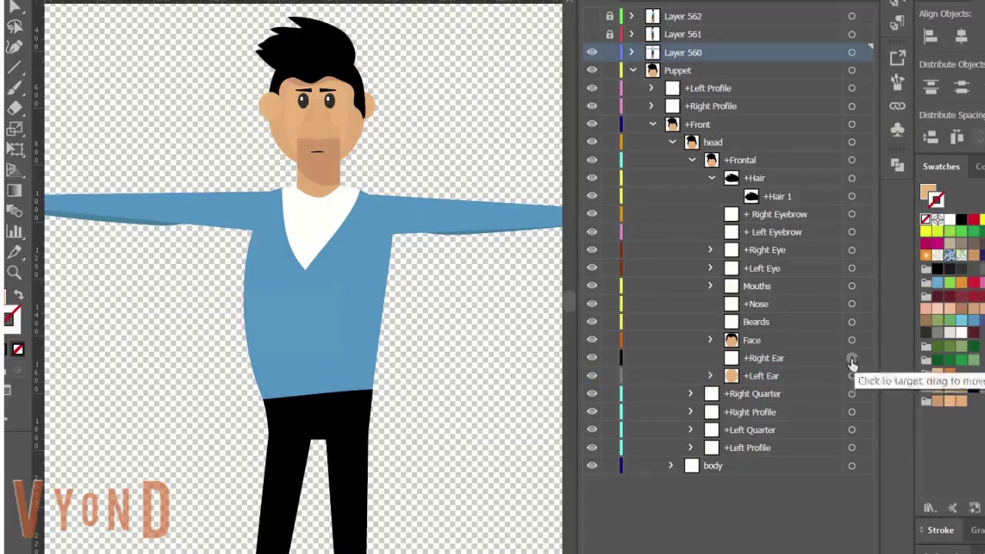
{"action": "left_click", "coordinate": [822, 359]}
{"action": "left_click", "coordinate": [278, 113]}
{"action": "key", "text": "ctrl+x"}
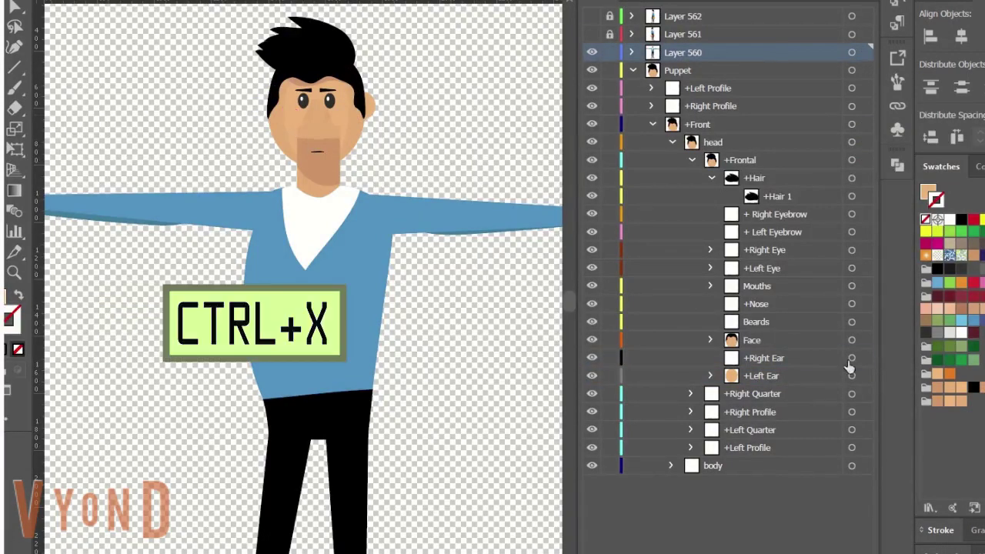
{"action": "left_click", "coordinate": [809, 358]}
{"action": "key", "text": "ctrl+shift+v"}
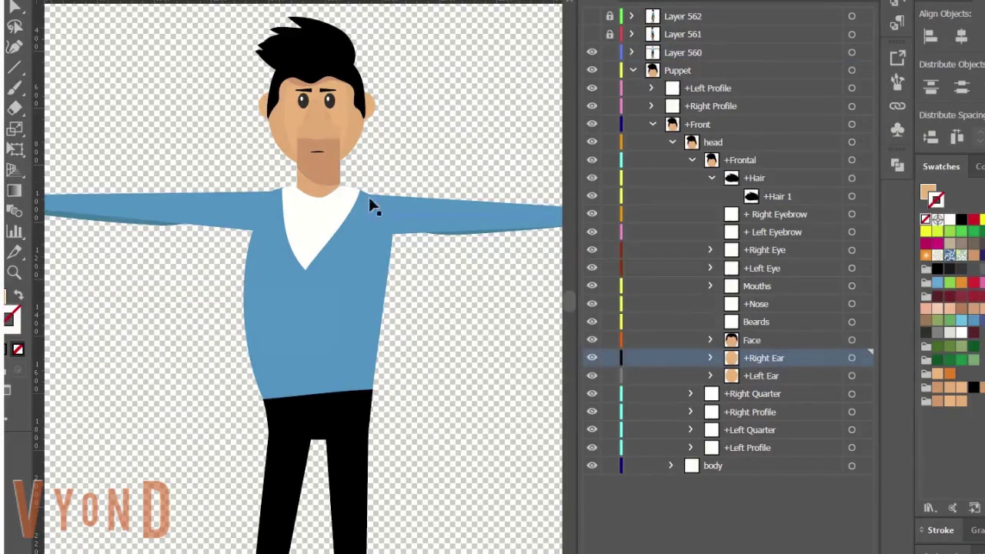
- Move the neck and its shadow from Layer 560 into the Neck sublayer of the front body, keeping their position
{"action": "left_click", "coordinate": [311, 184]}
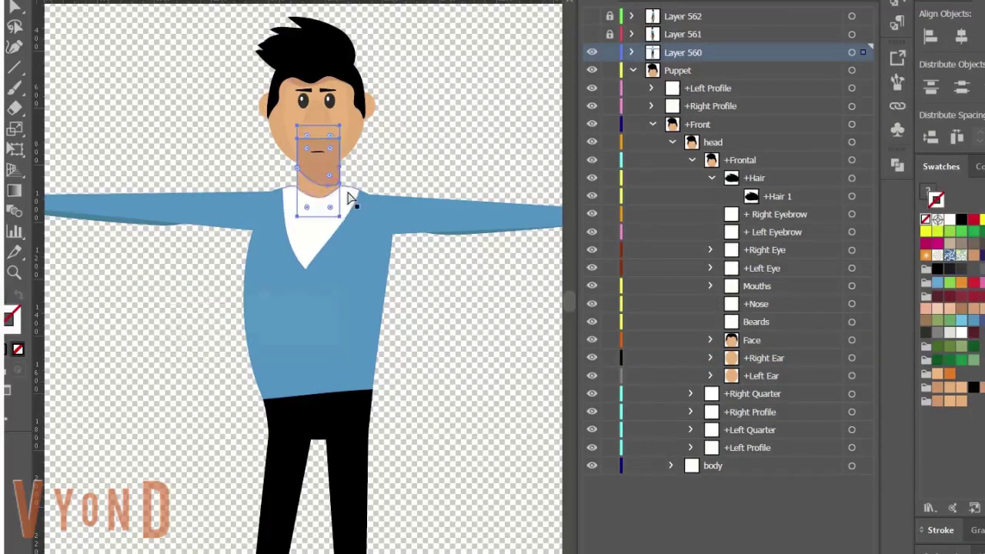
{"action": "key", "text": "ctrl+x"}
{"action": "left_click", "coordinate": [670, 464]}
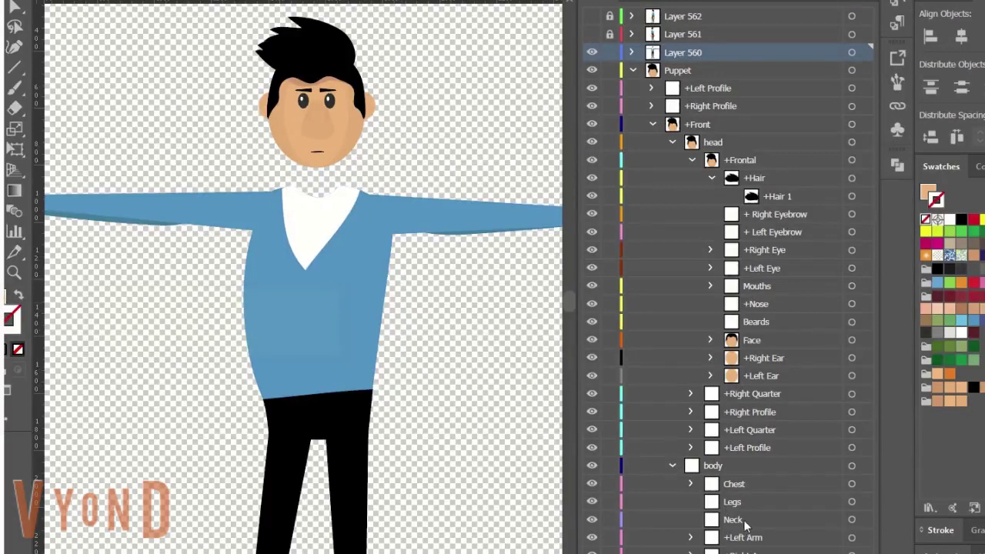
{"action": "left_click", "coordinate": [804, 520]}
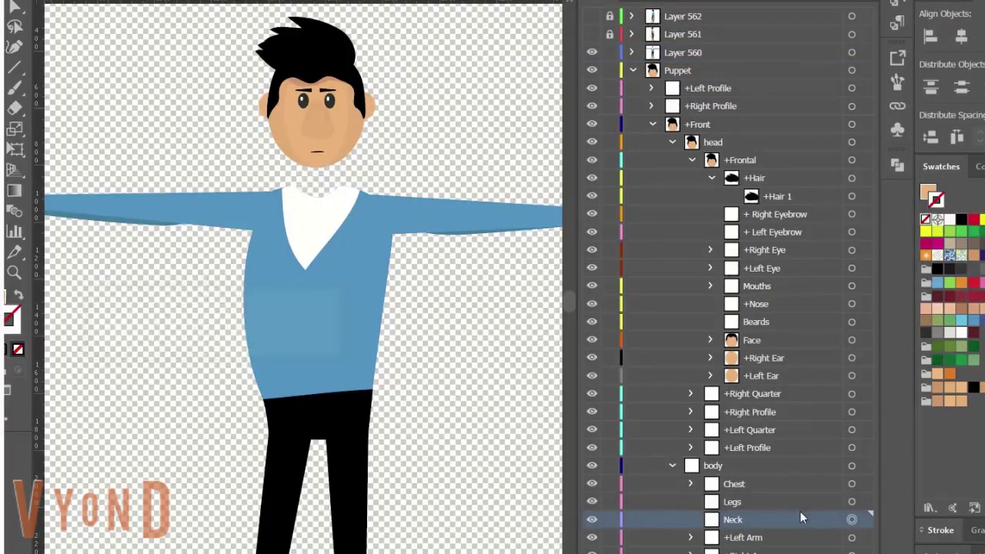
{"action": "key", "text": "ctrl+shift+v"}
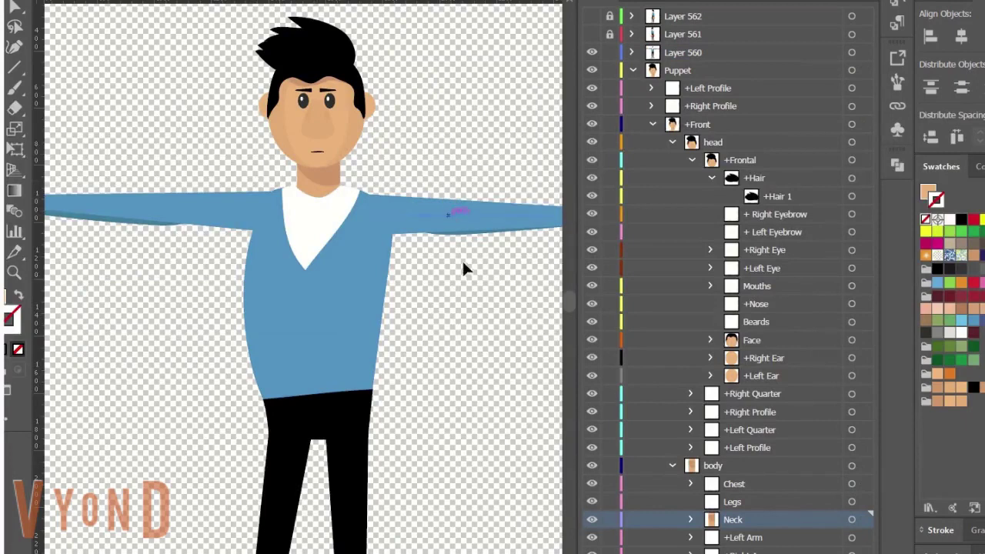
- Move the mouth line from Layer 560 into the Neutral sublayer of +Mouth under +Frontal's Mouths, keeping its position
{"action": "left_click", "coordinate": [337, 225]}
{"action": "left_click", "coordinate": [402, 123]}
{"action": "left_click", "coordinate": [344, 146]}
{"action": "left_click_drag", "start_coordinate": [312, 268], "coordinate": [416, 192]}
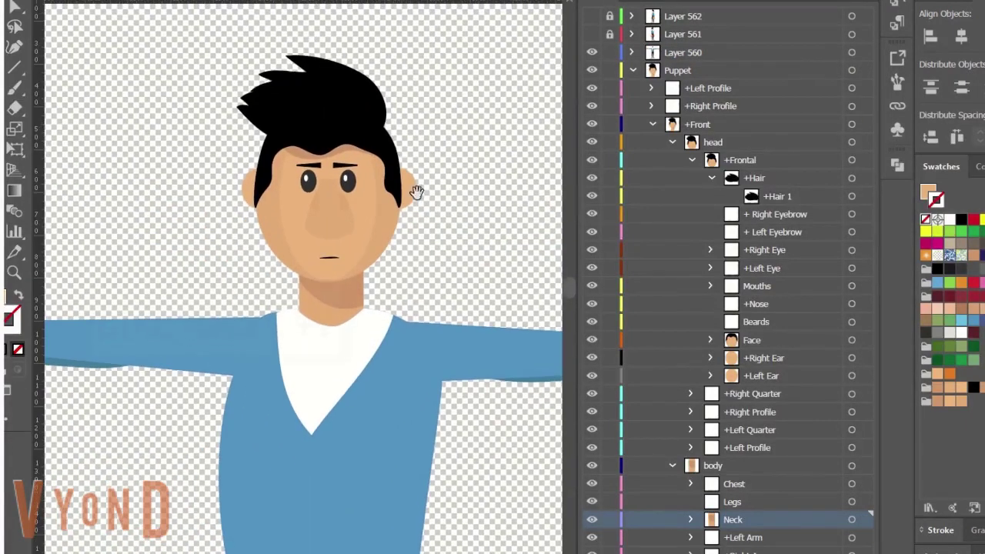
{"action": "left_click", "coordinate": [334, 257]}
{"action": "key", "text": "ctrl+x"}
{"action": "key", "text": "ctrl+x"}
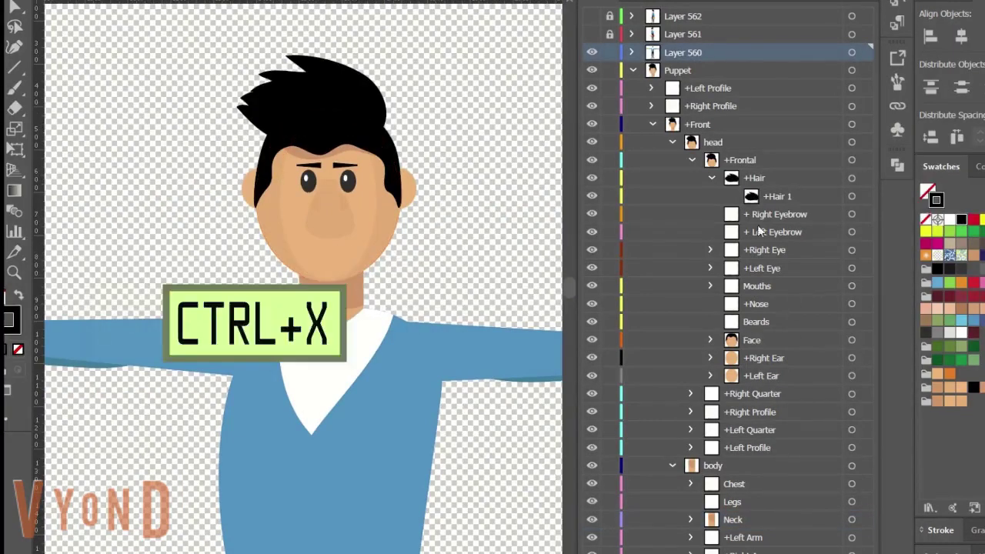
{"action": "left_click", "coordinate": [712, 178]}
{"action": "left_click", "coordinate": [711, 268]}
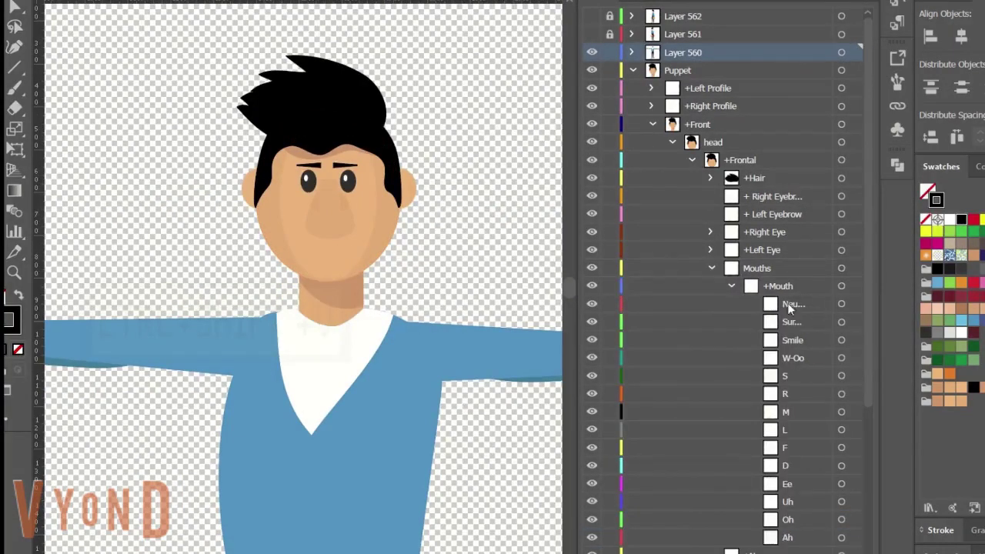
{"action": "left_click_drag", "start_coordinate": [576, 302], "coordinate": [526, 303]}
{"action": "left_click", "coordinate": [752, 307]}
{"action": "key", "text": "ctrl+shift+v"}
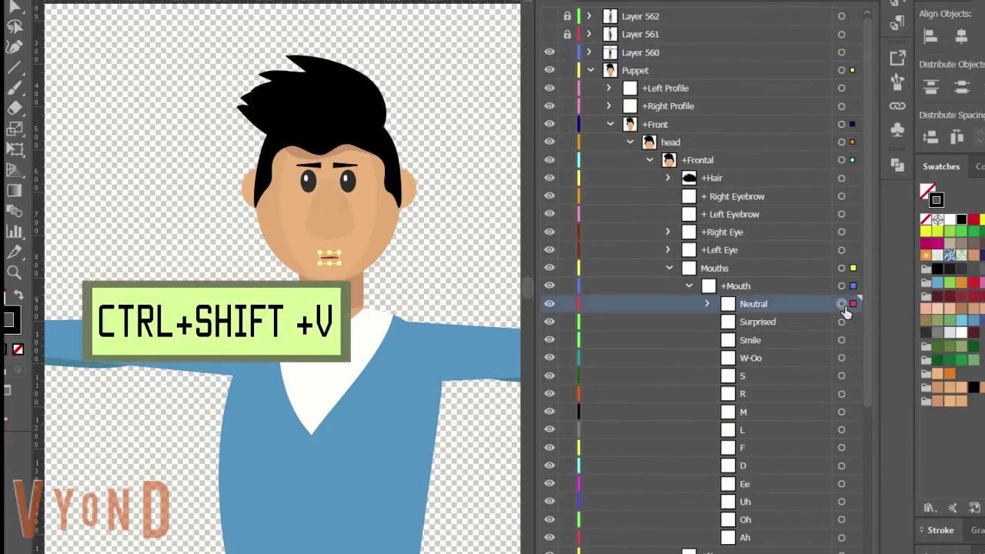